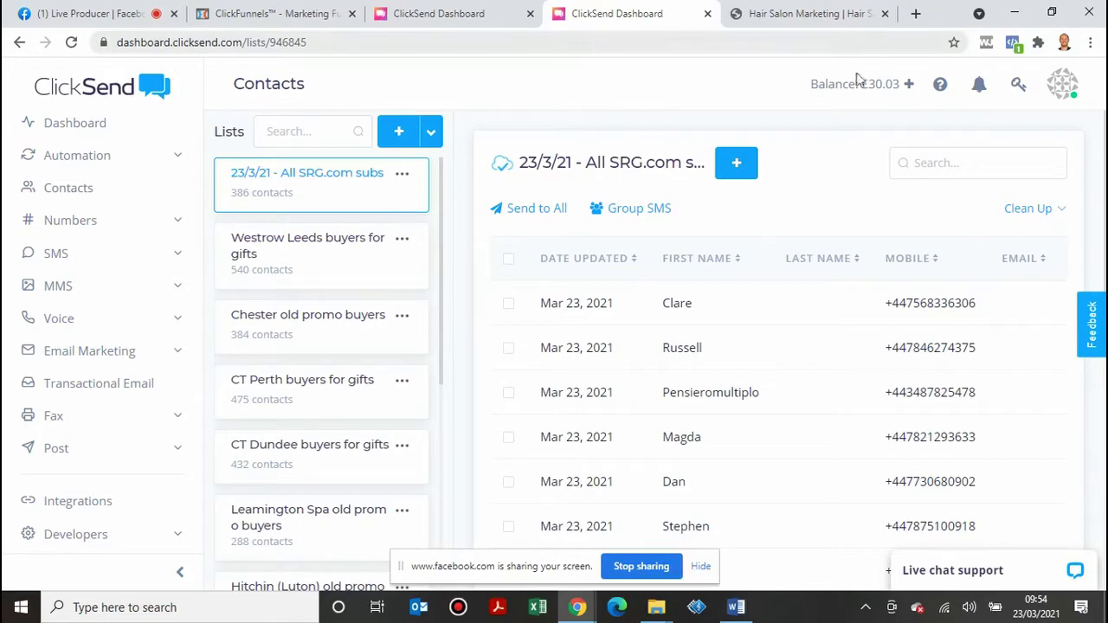
- Review the SMS top-up packages priced for the United Kingdom and return to the contact lists
click(868, 90)
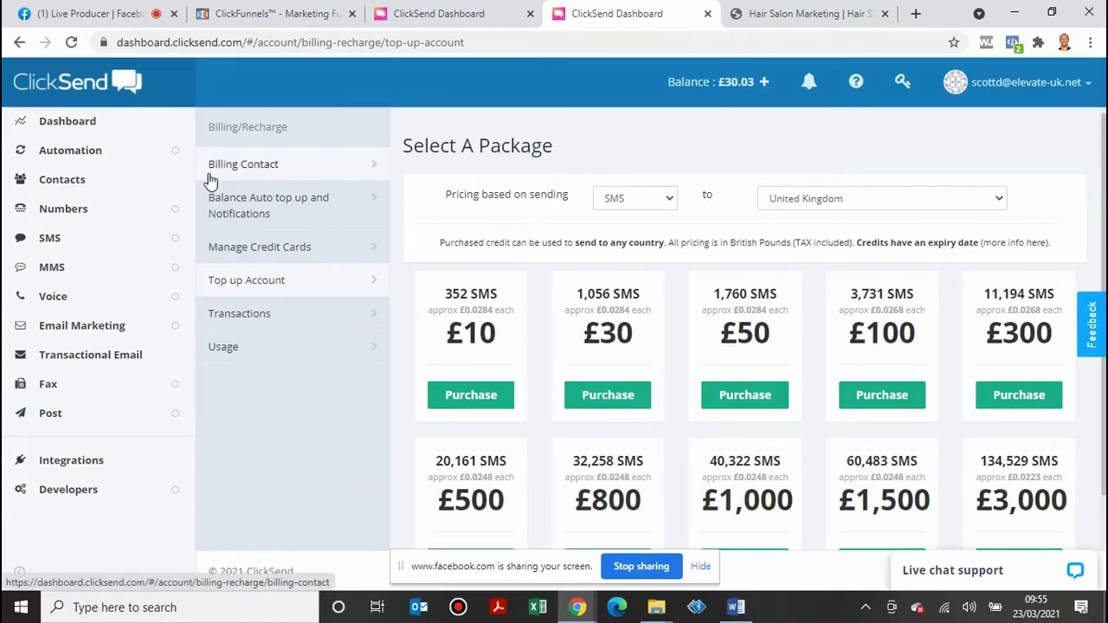
click(45, 188)
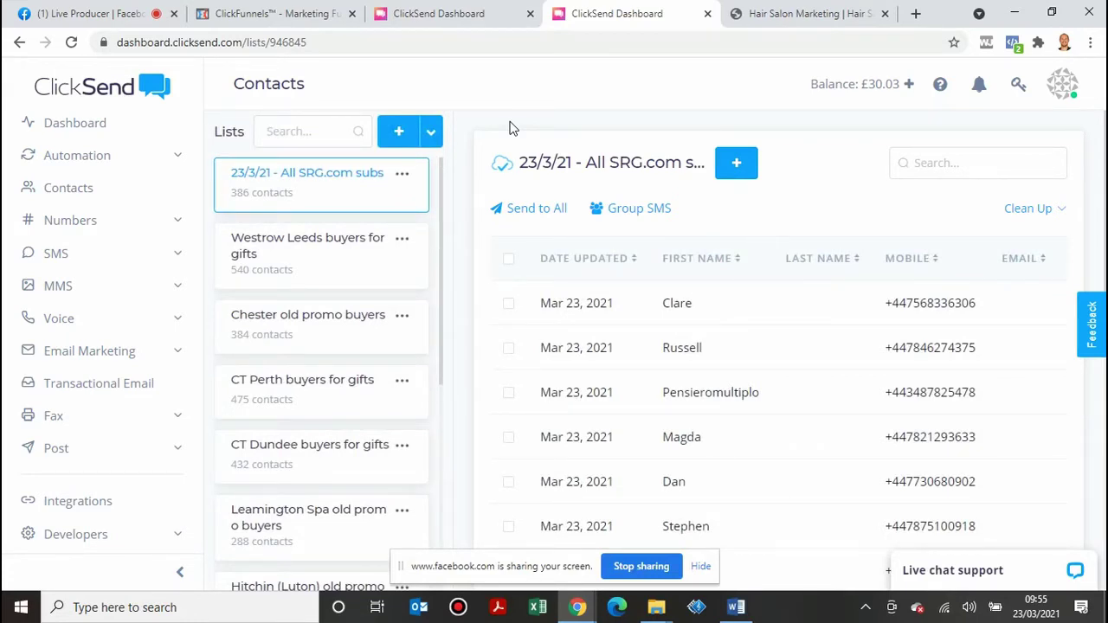
- Create a contact list named "new list"
drag(442, 181, 439, 154)
click(401, 139)
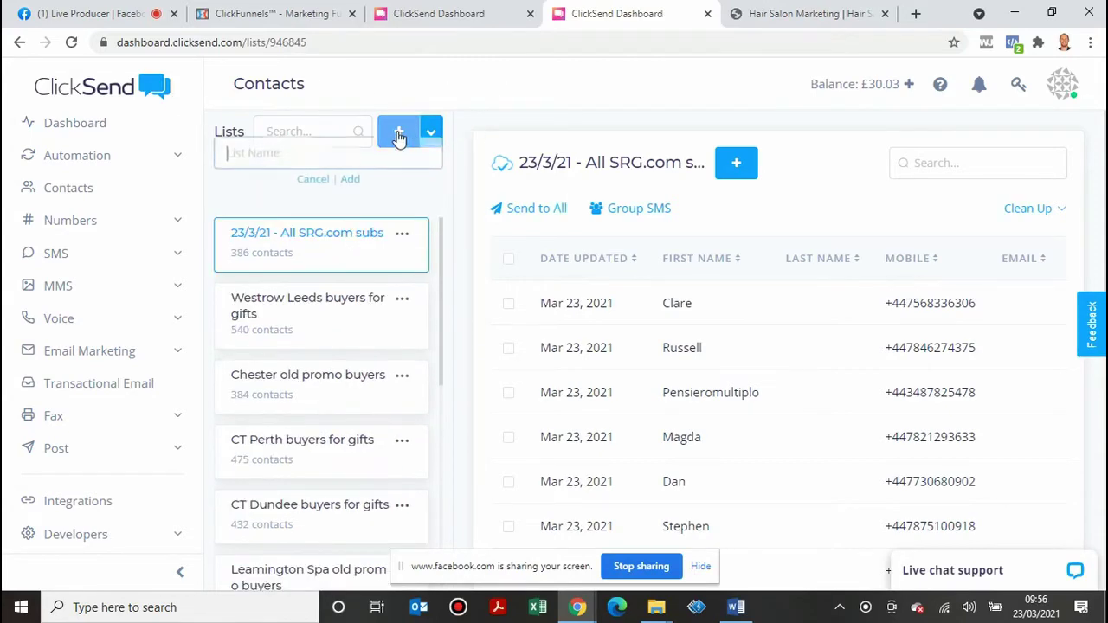
click(286, 163)
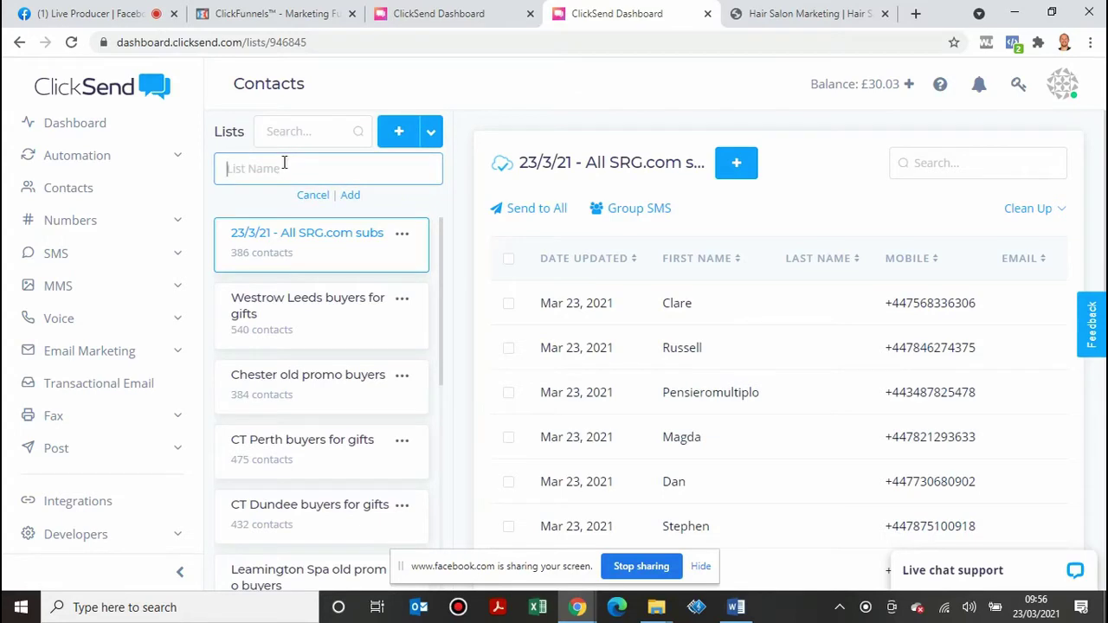
text(new list)
click(348, 197)
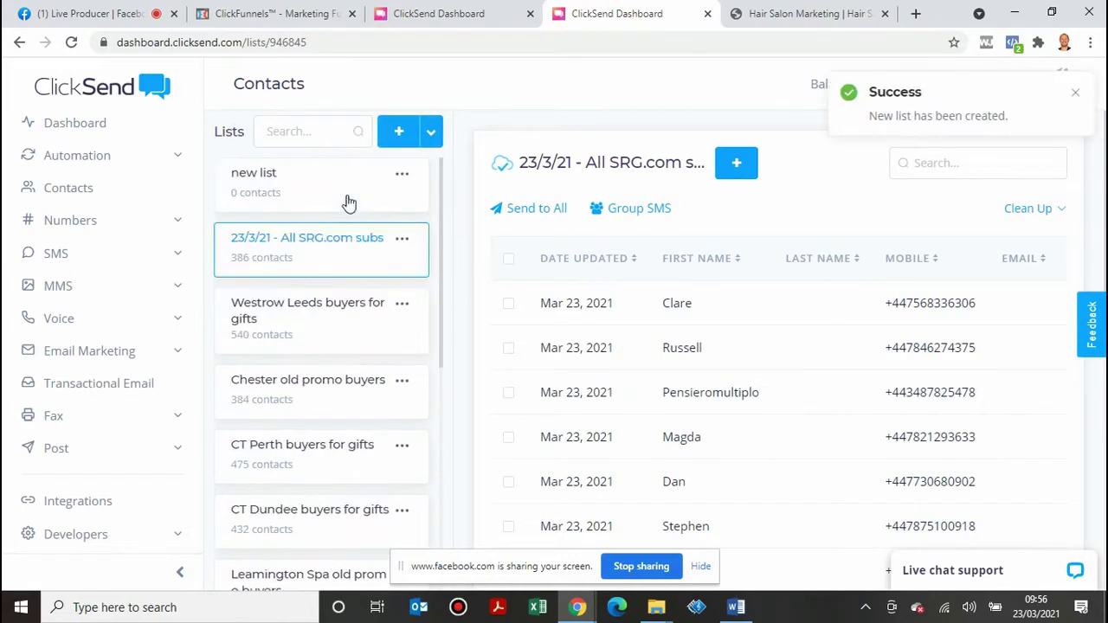
- Open "new list", view its single-contact form and file import option, and cancel without adding contacts
click(249, 173)
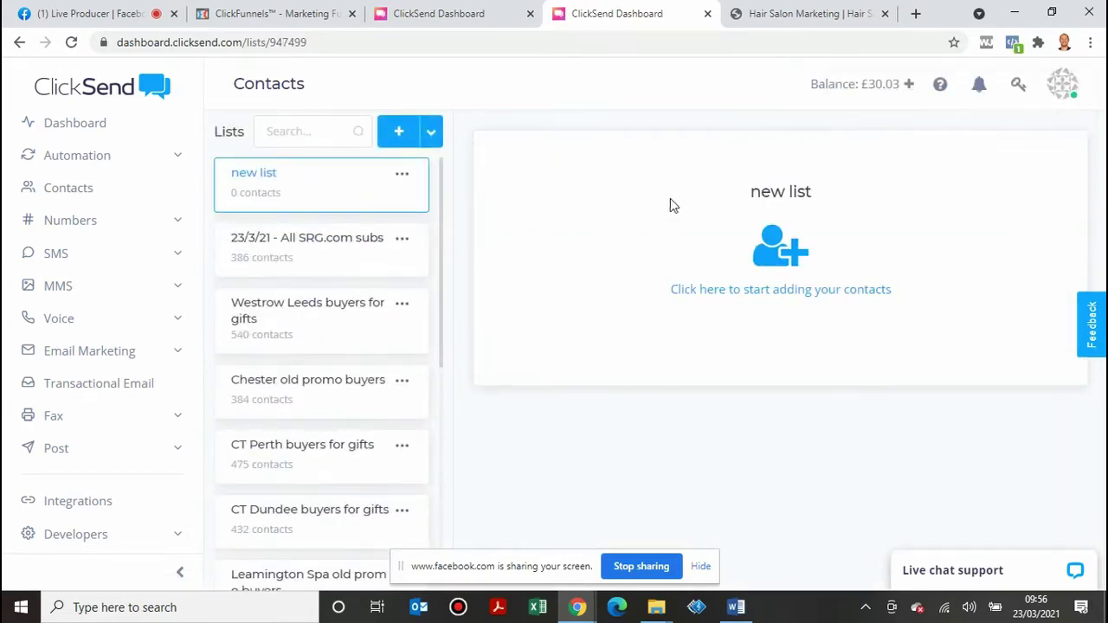
click(795, 289)
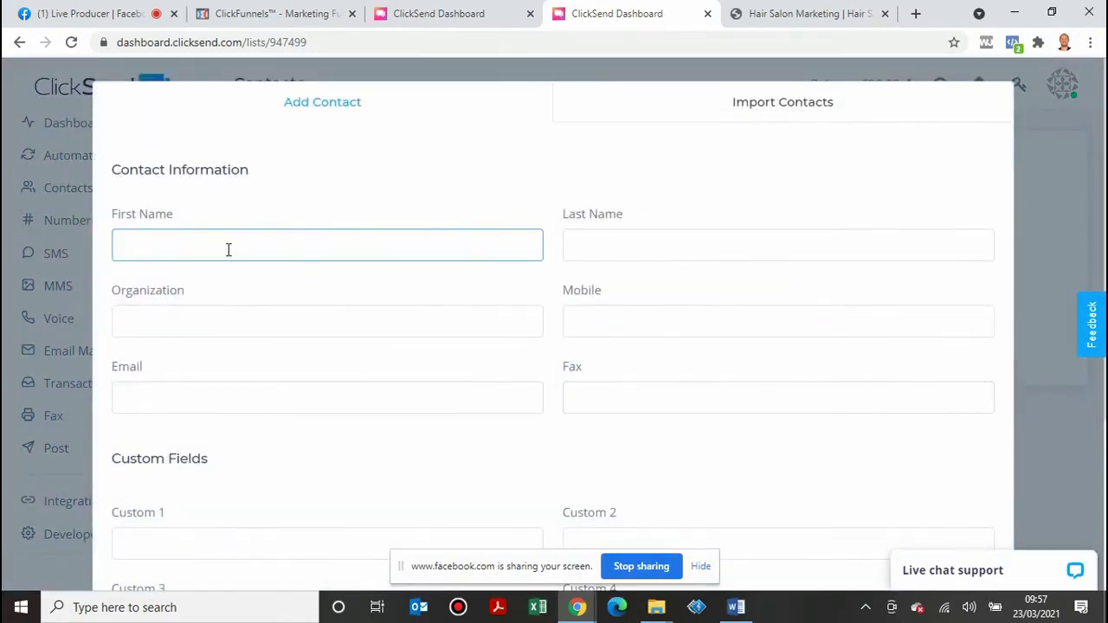
click(796, 103)
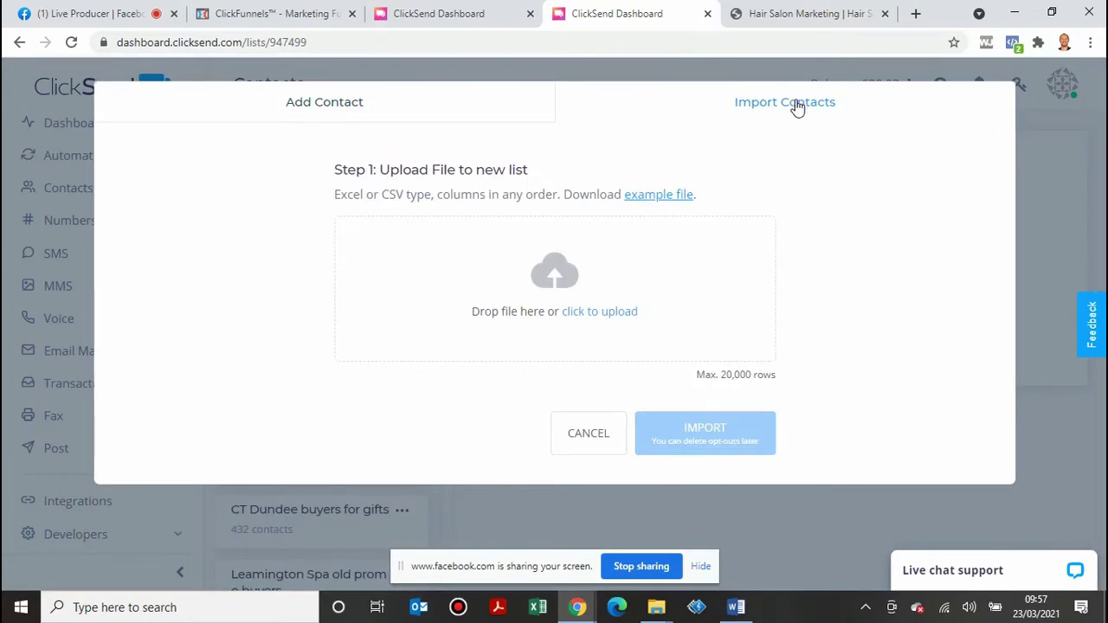
click(588, 435)
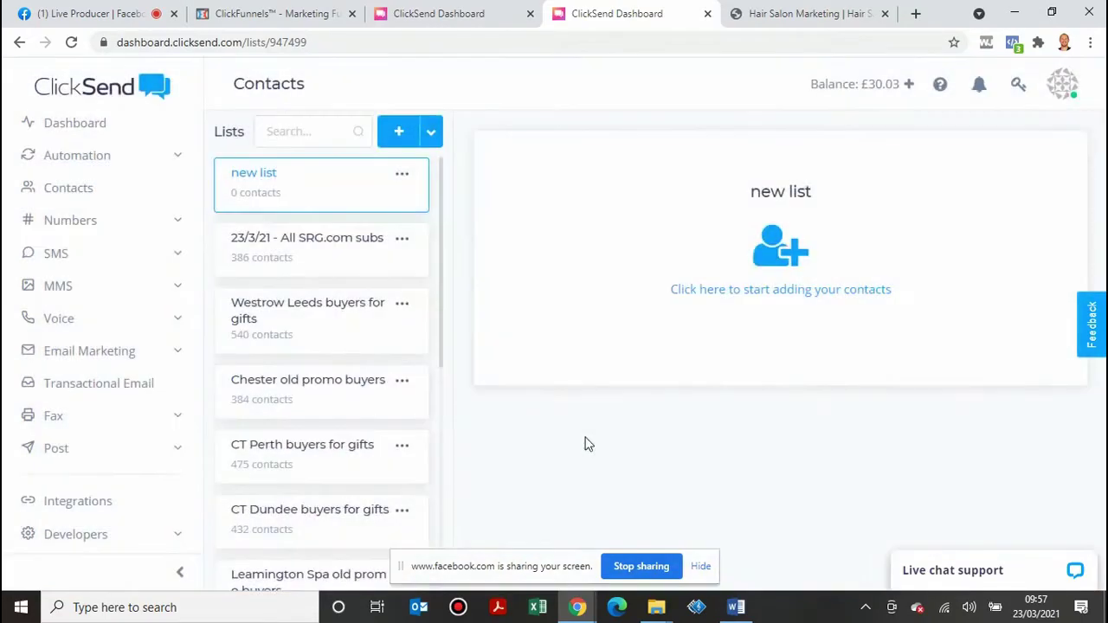
- Delete the empty contact list "new list"
click(402, 174)
click(367, 244)
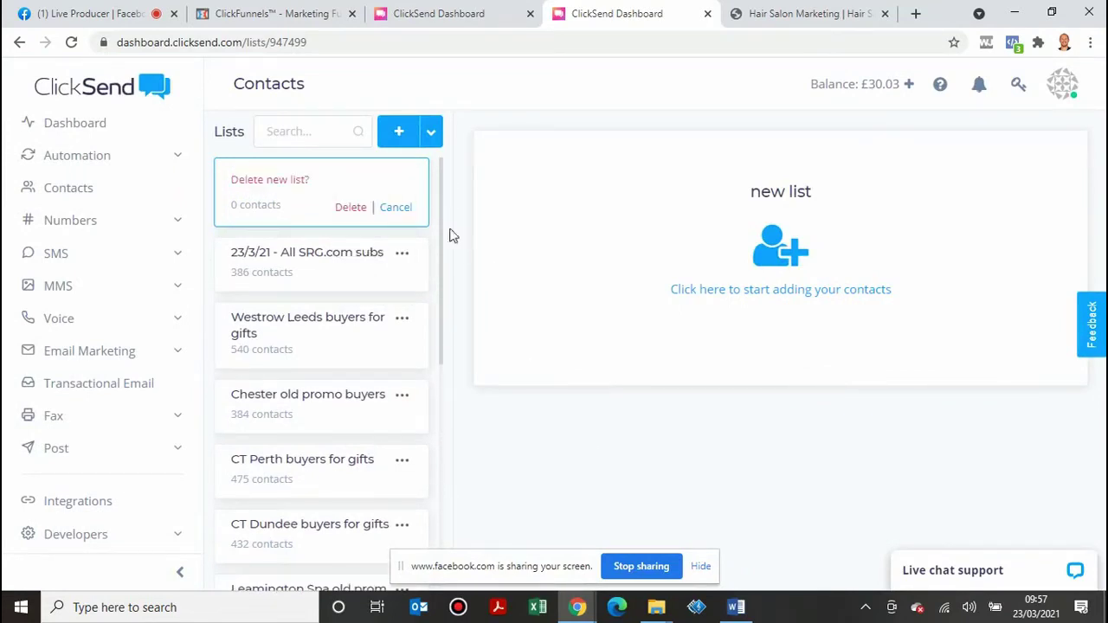
click(345, 206)
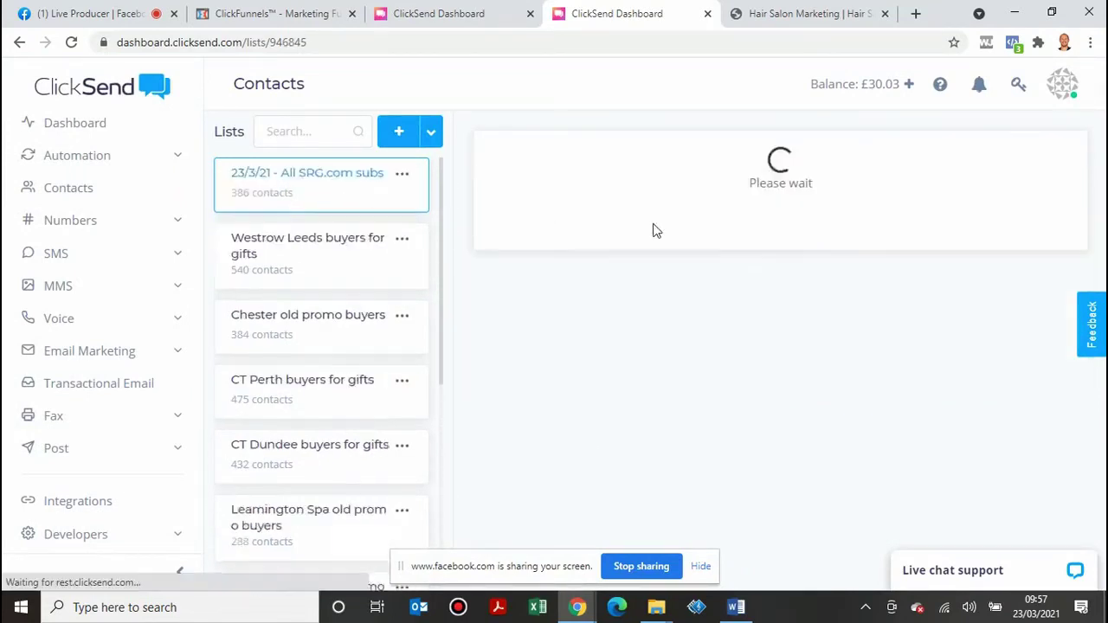
- Glance at the prepared SMS campaign, return to the contacts page and start a new blank SMS campaign from there
click(437, 12)
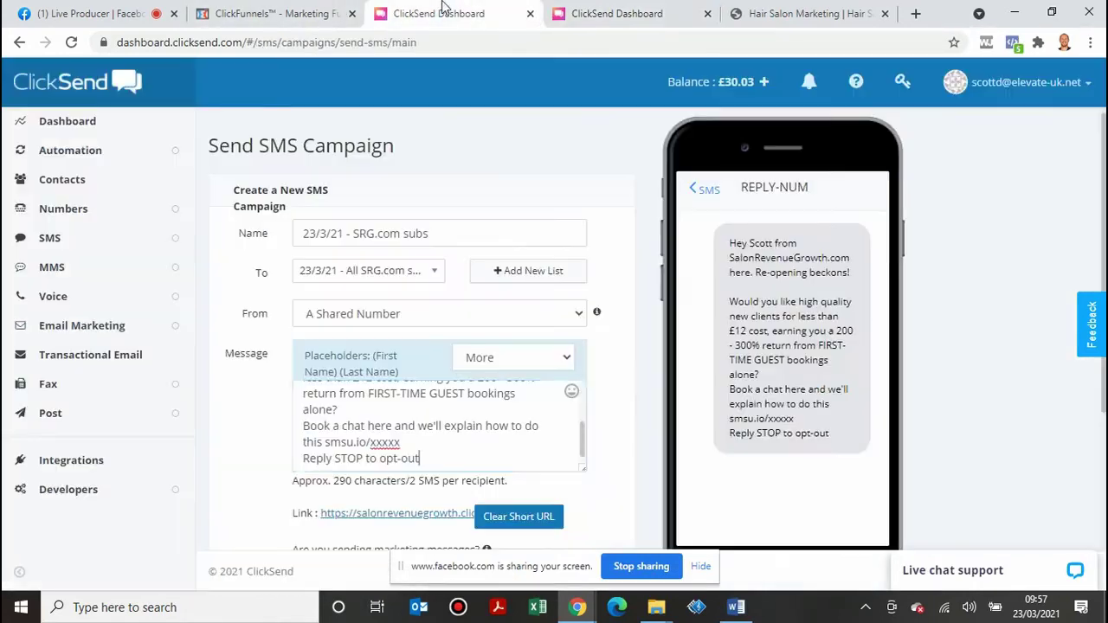
click(616, 13)
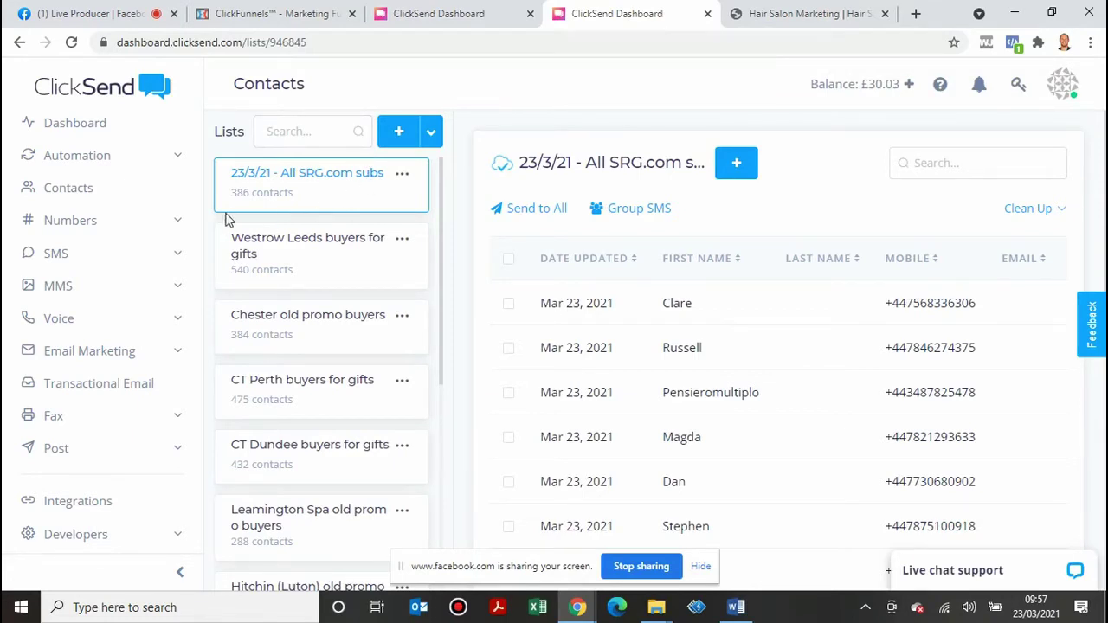
click(54, 264)
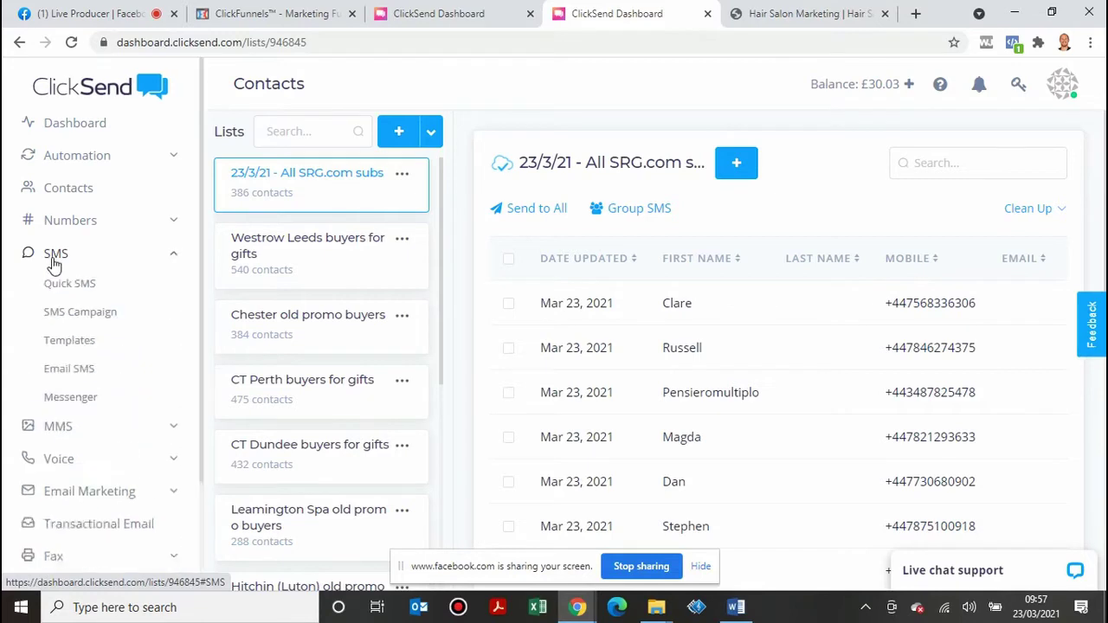
click(74, 316)
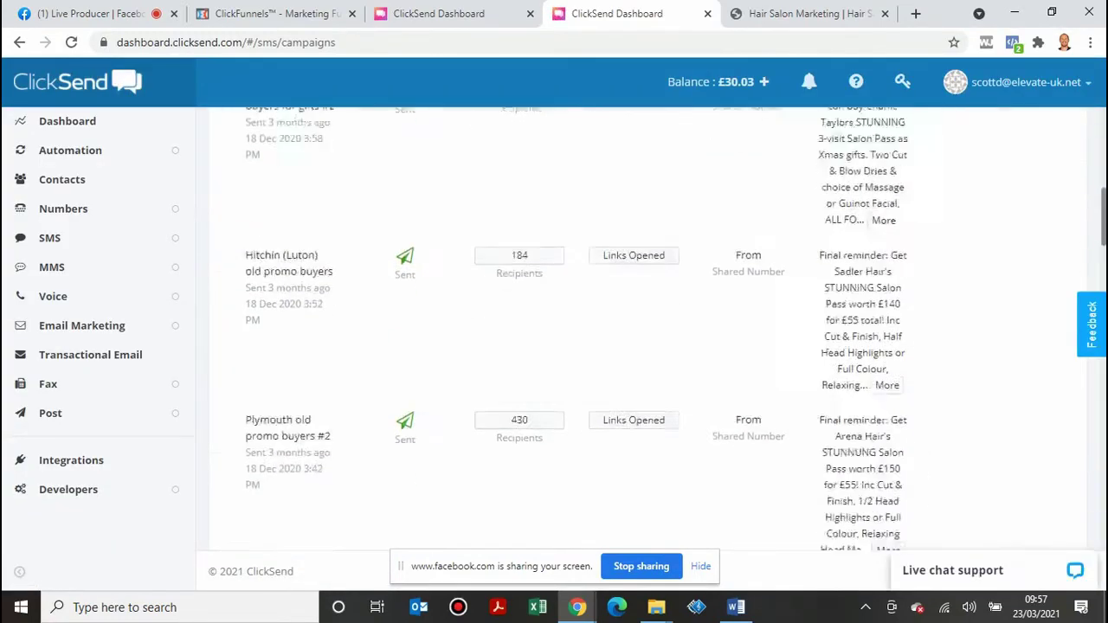
click(247, 205)
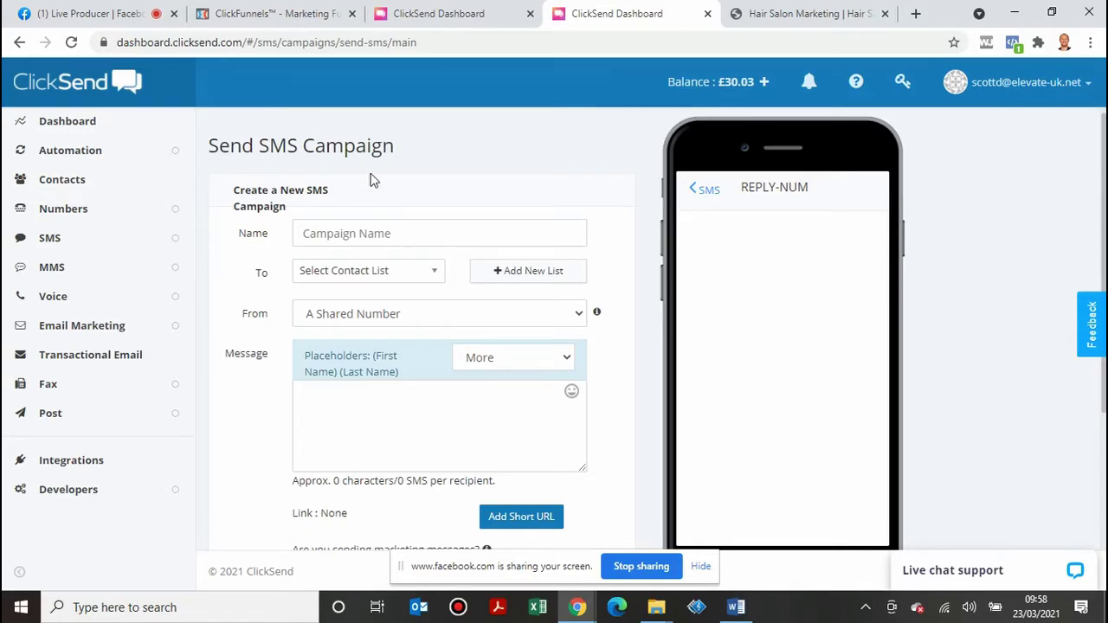
- Examine the blank campaign's name field, contact list choices, sender number options and message box without changing them
click(378, 234)
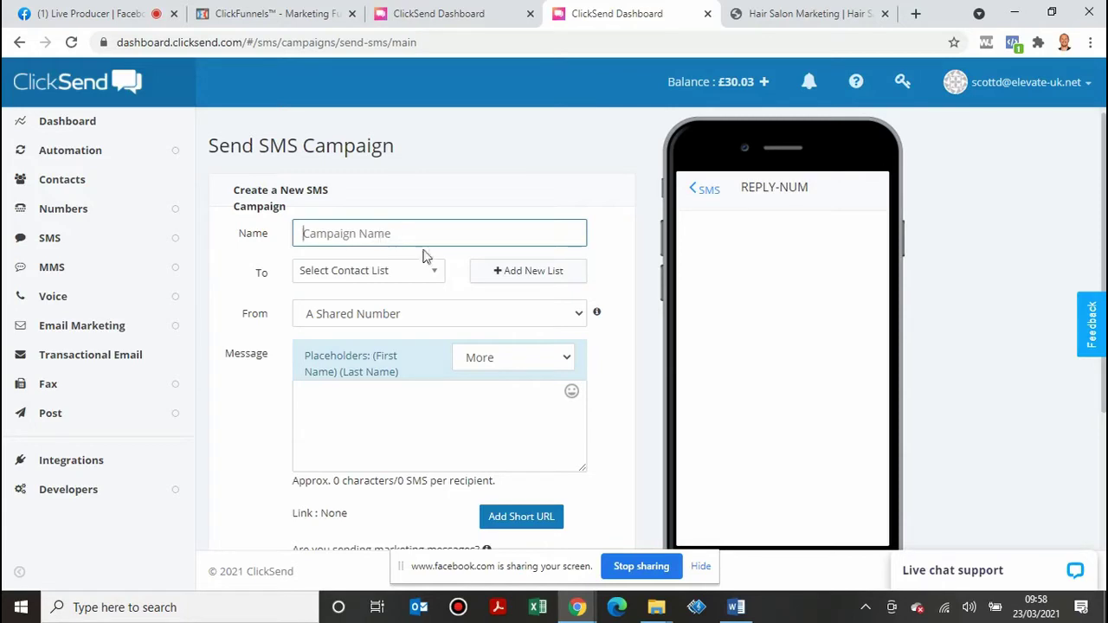
click(435, 271)
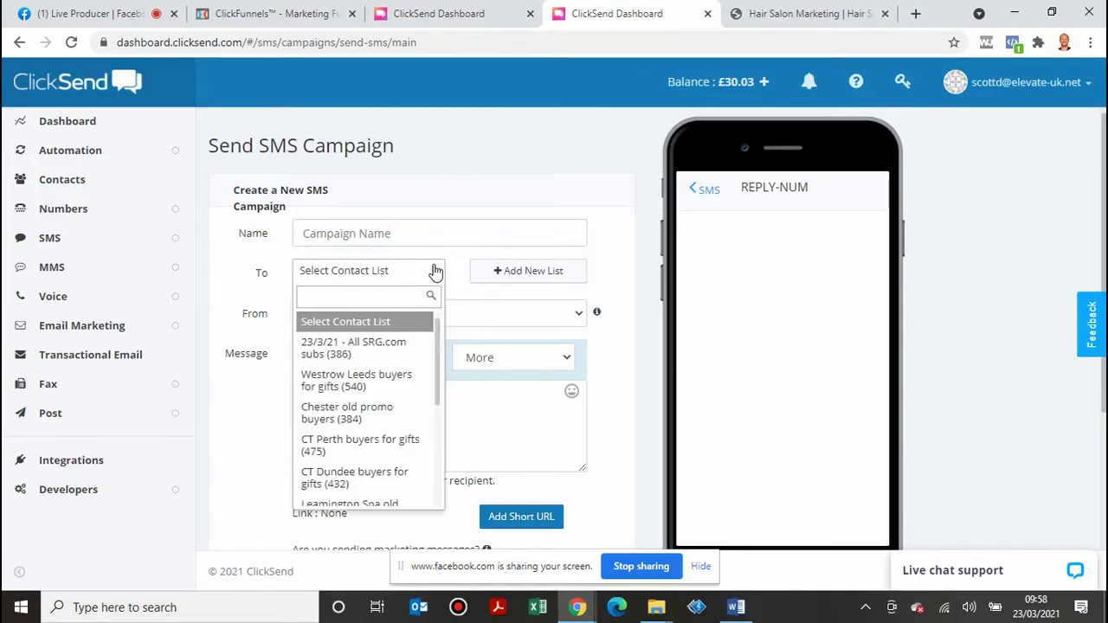
click(634, 249)
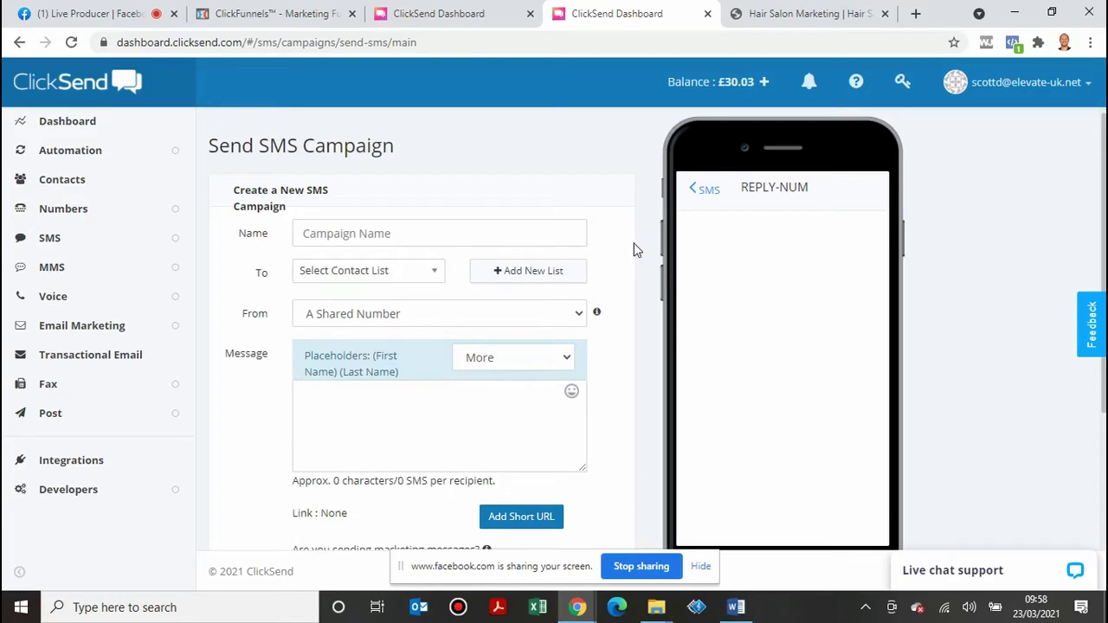
click(486, 311)
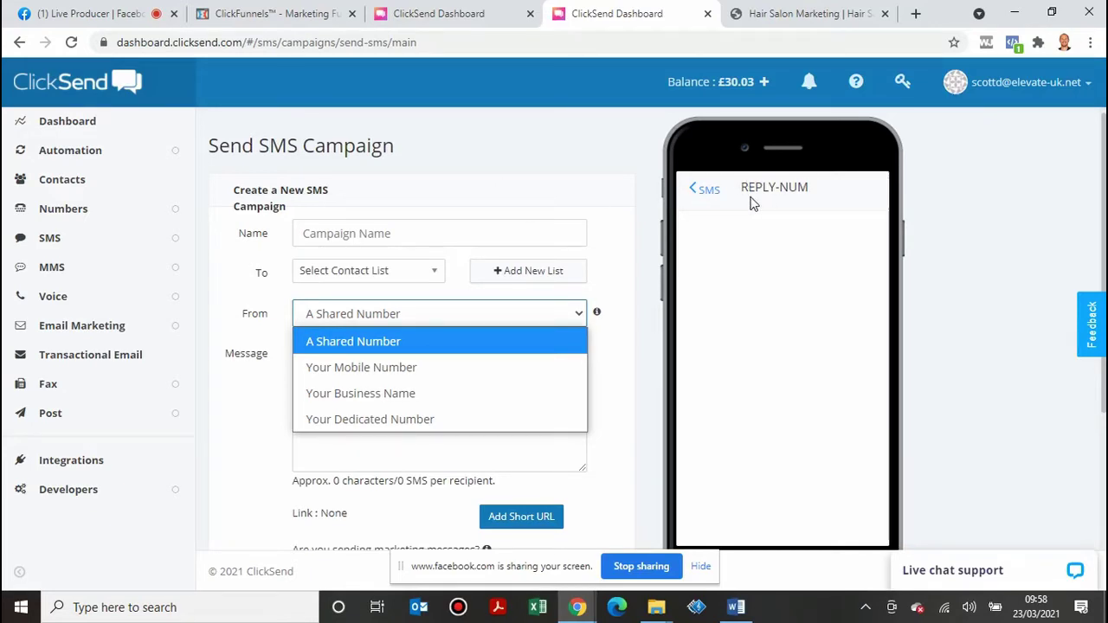
click(514, 155)
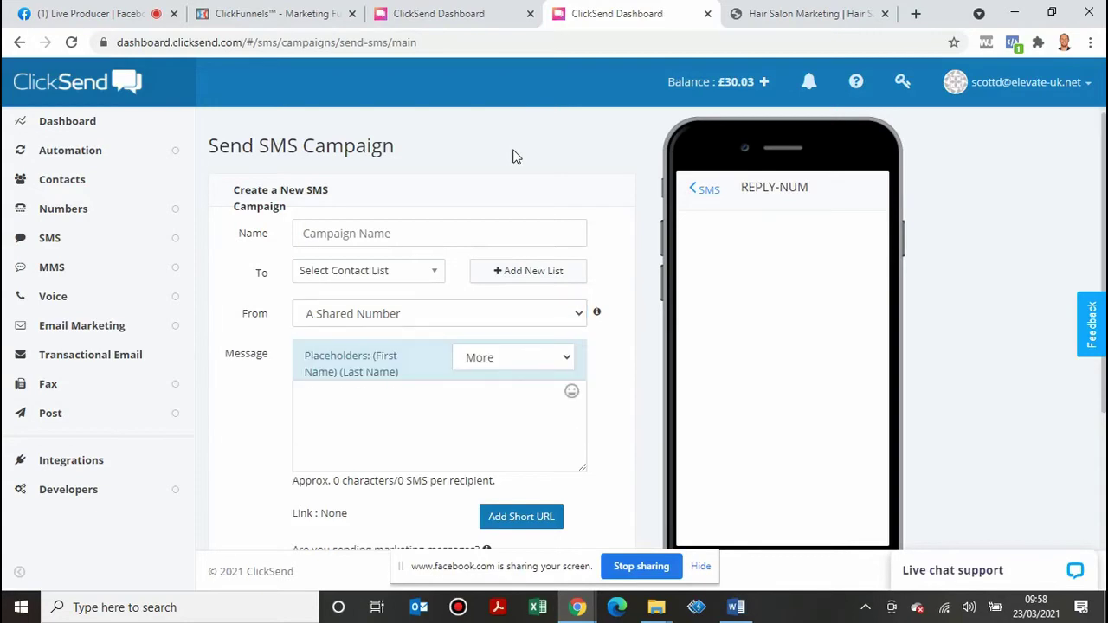
click(377, 397)
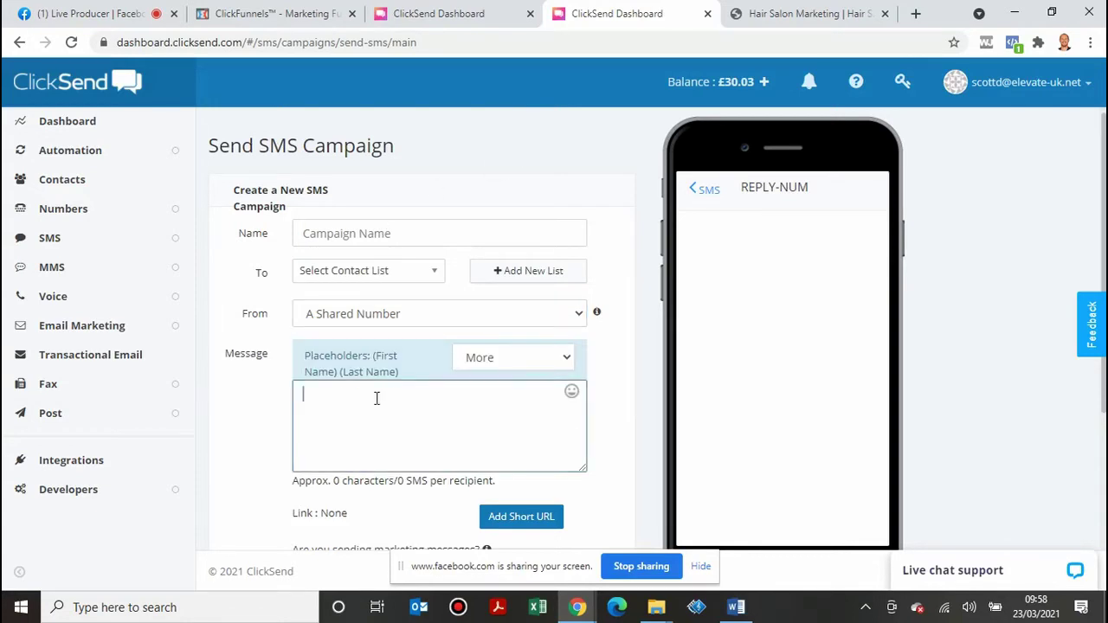
- Switch to the prepared "23/3/21 - SRG.com subs" campaign and read through its whole message text
click(472, 10)
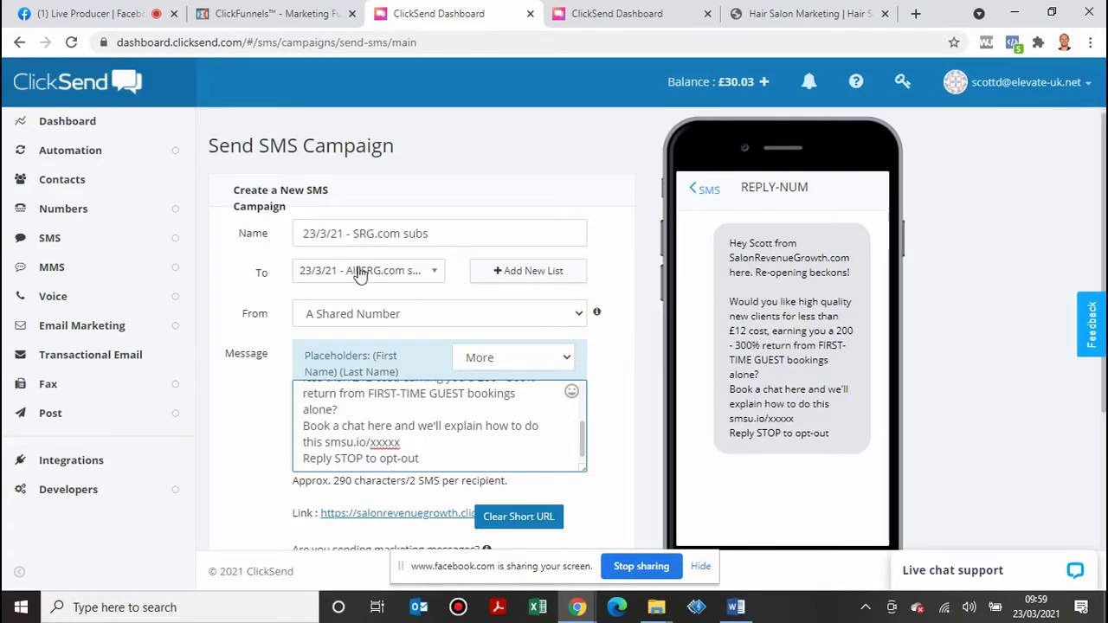
scroll(424, 347, down, 3)
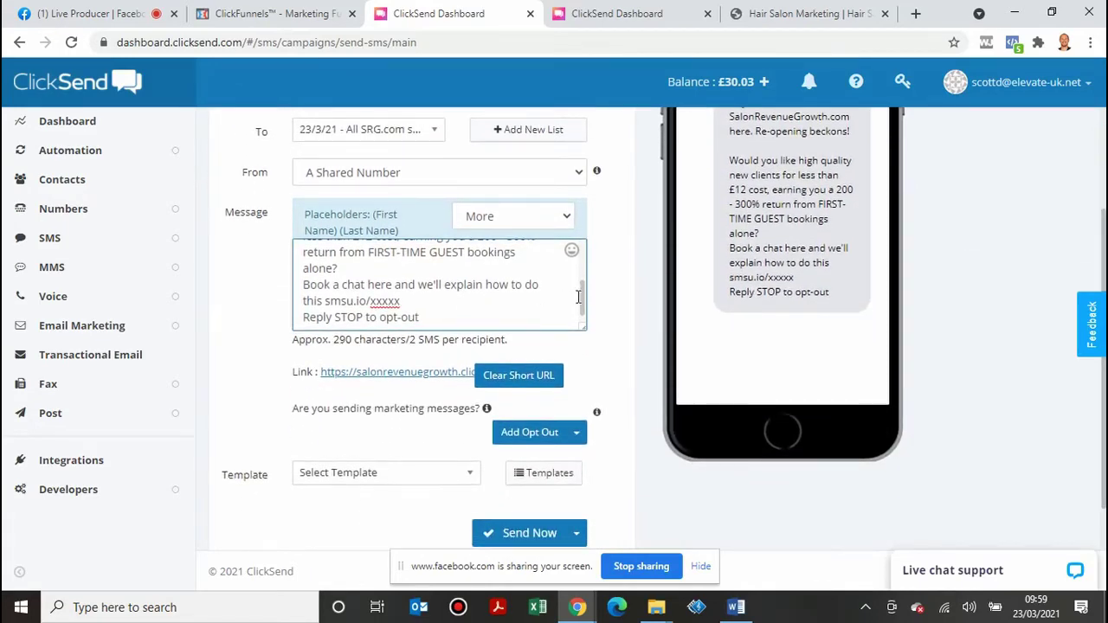
drag(580, 298, 583, 253)
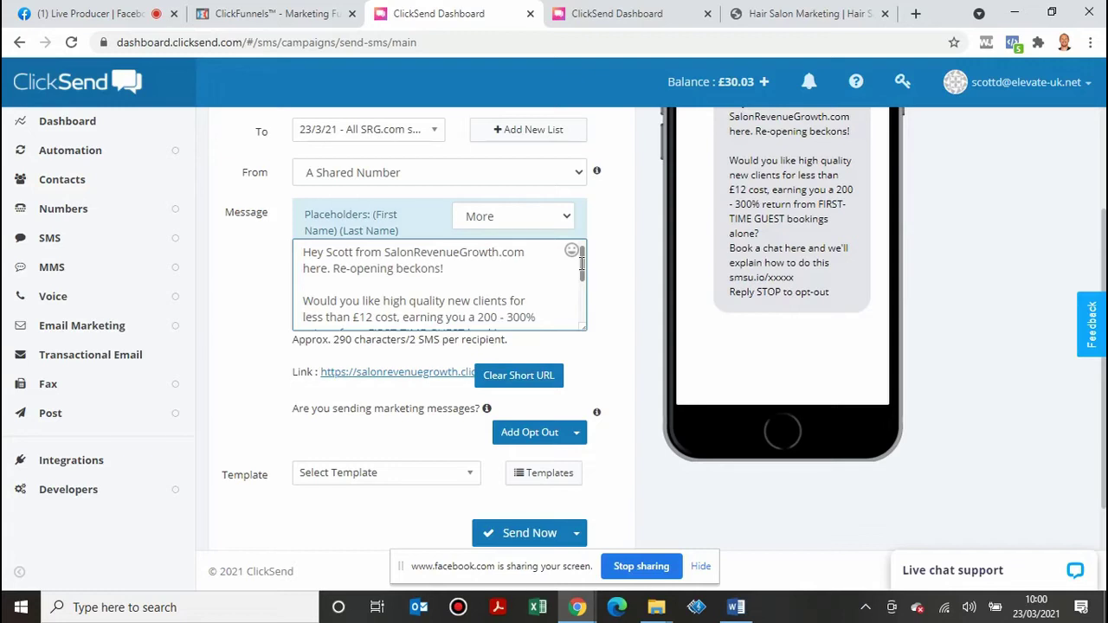
drag(581, 265, 582, 275)
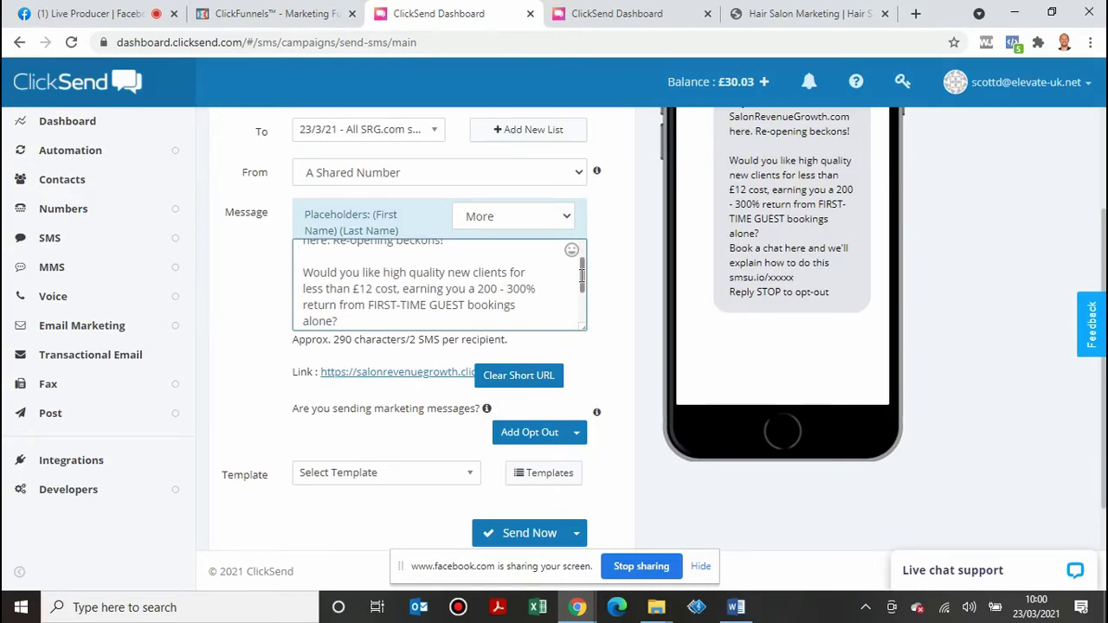
drag(581, 275, 580, 281)
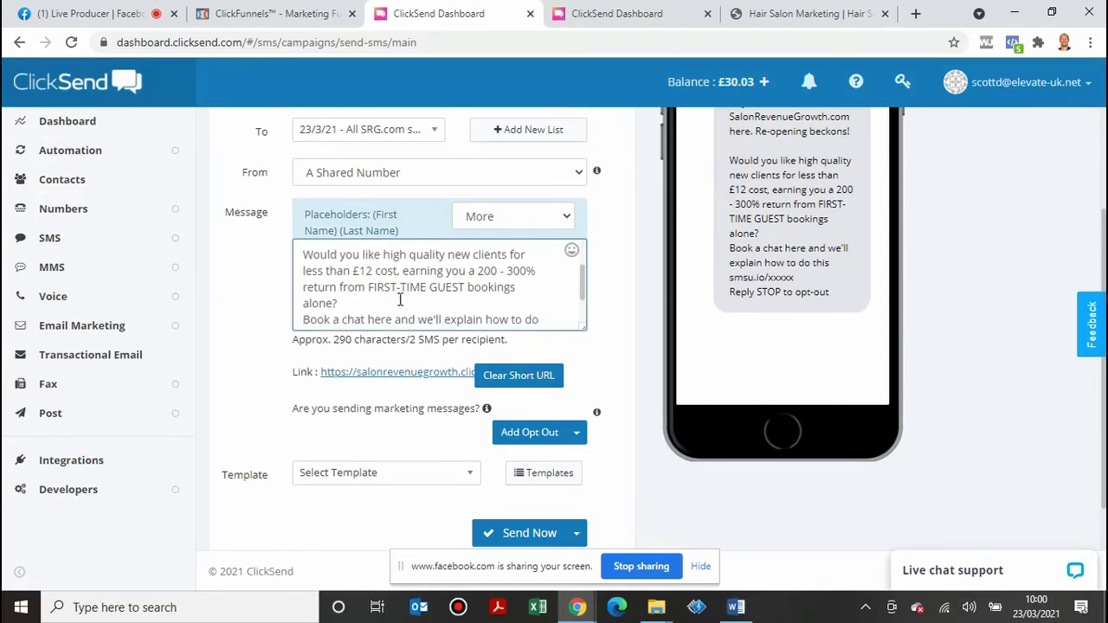
drag(584, 275, 581, 295)
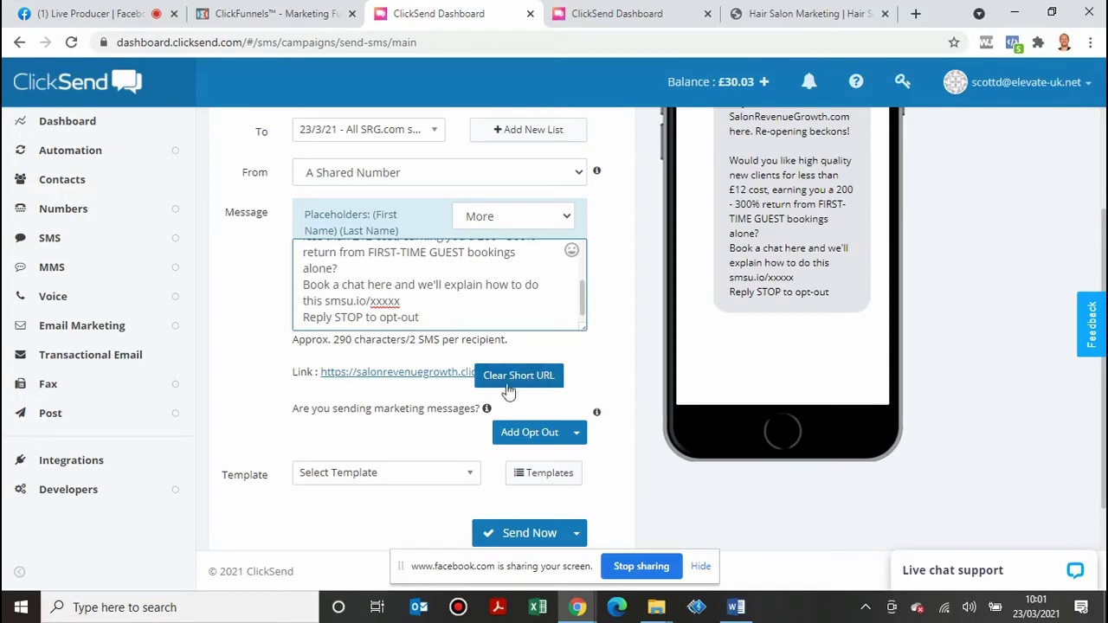
- View the opt-out options for marketing messages and check the "Reply STOP to opt-out" line in the message
click(549, 442)
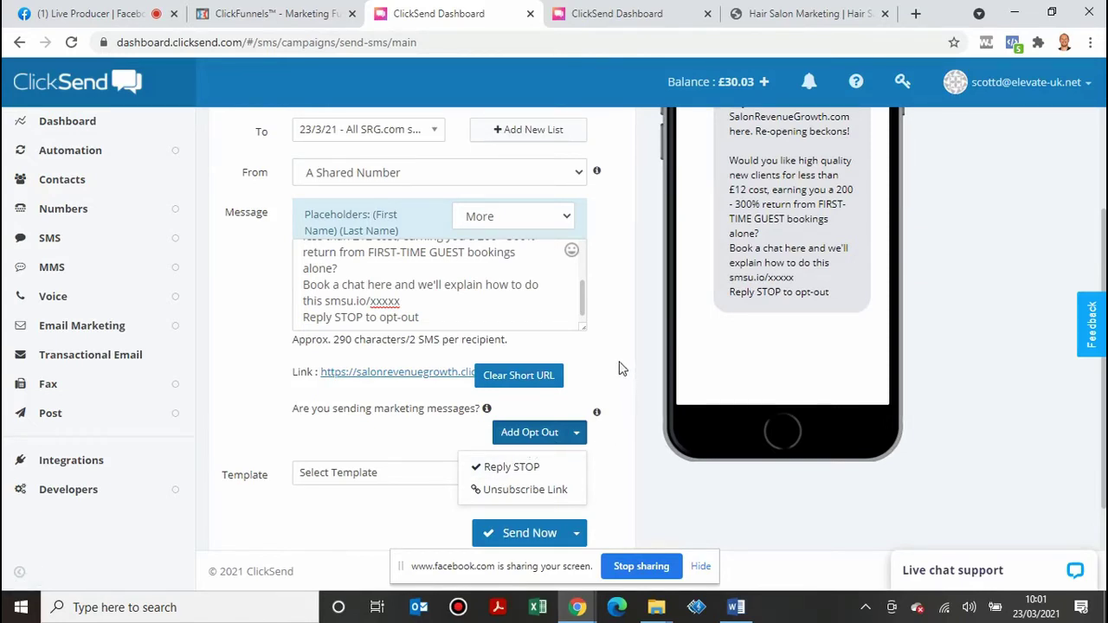
click(354, 327)
drag(420, 318, 295, 318)
click(481, 306)
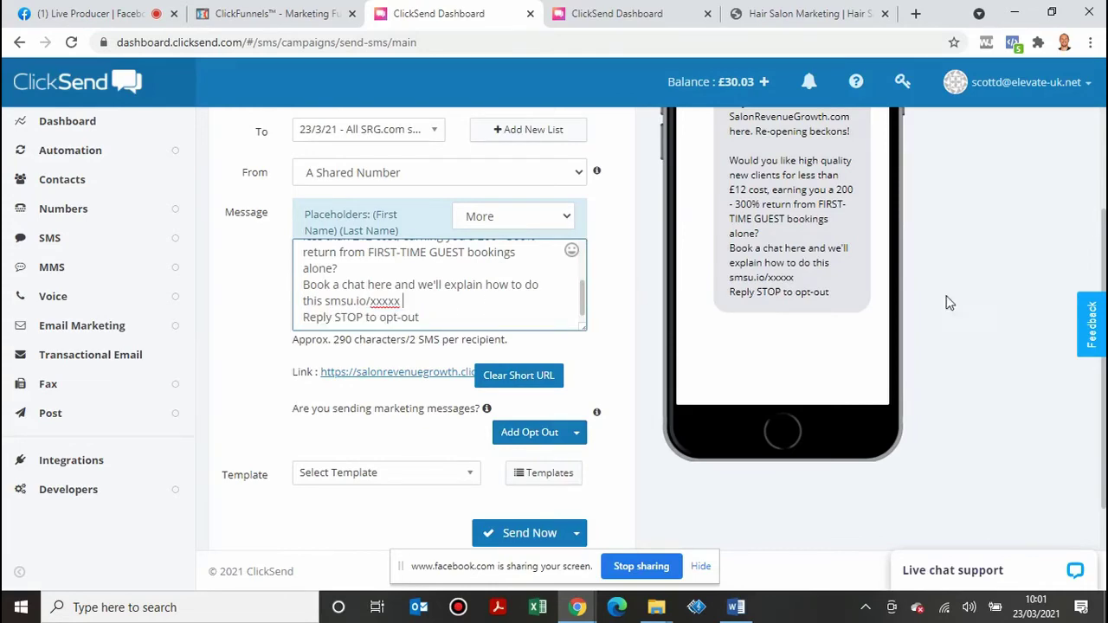
scroll(1103, 347, up, 1)
scroll(1103, 346, up, 1)
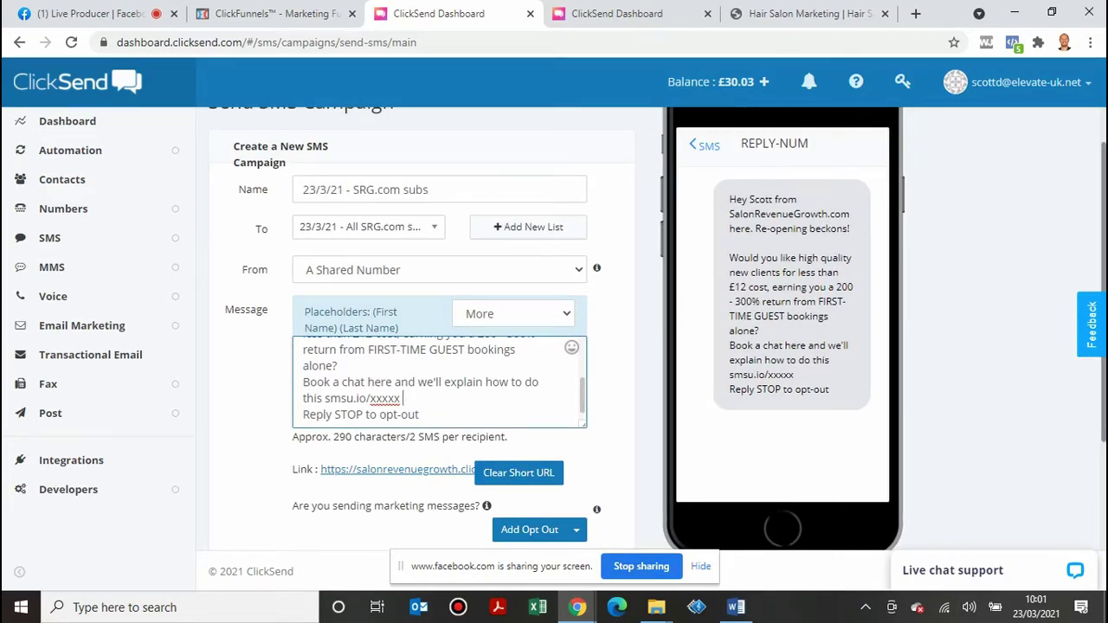
- Check the SMS top-up packages again, and return to the prepared campaign to view its message and sending options
click(658, 10)
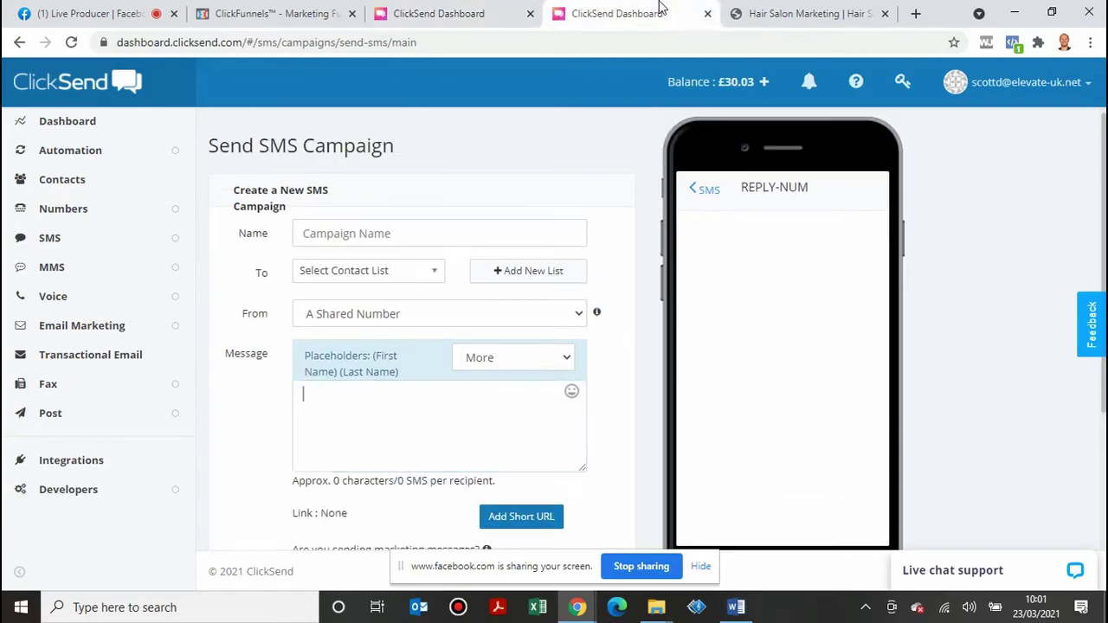
click(755, 88)
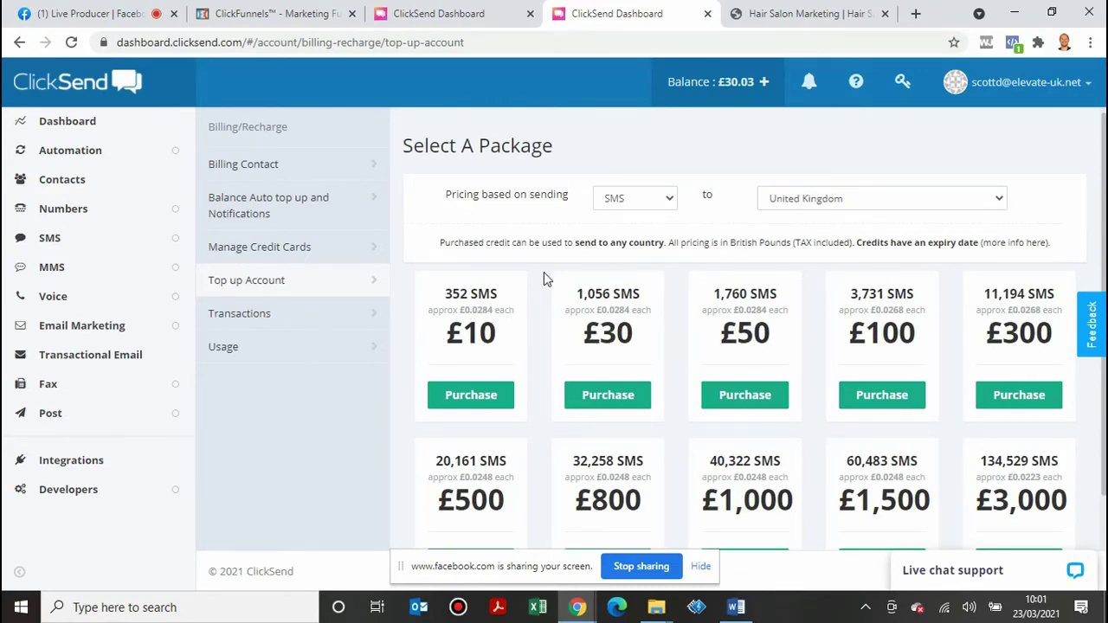
click(438, 13)
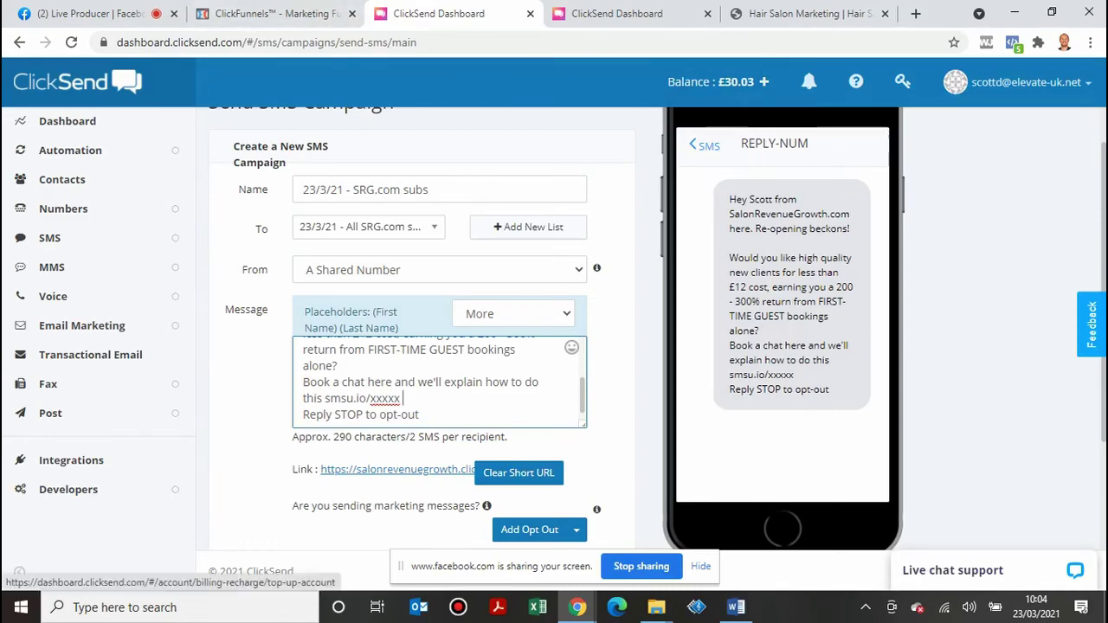
scroll(658, 329, down, 2)
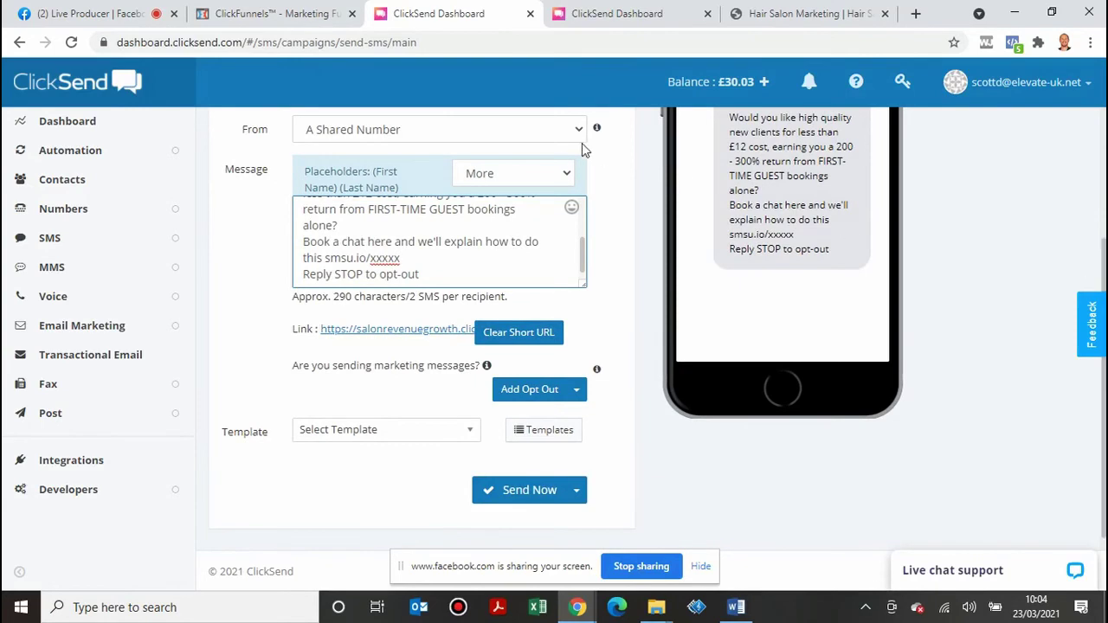
- Send the prepared campaign immediately to its contact list and confirm the send
click(528, 492)
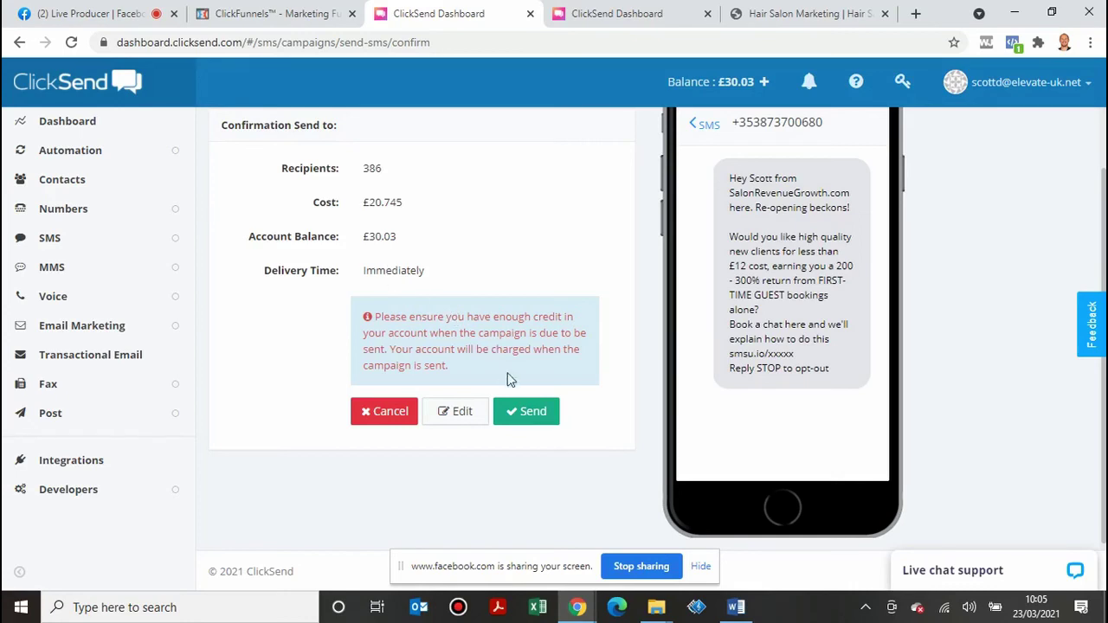
click(526, 416)
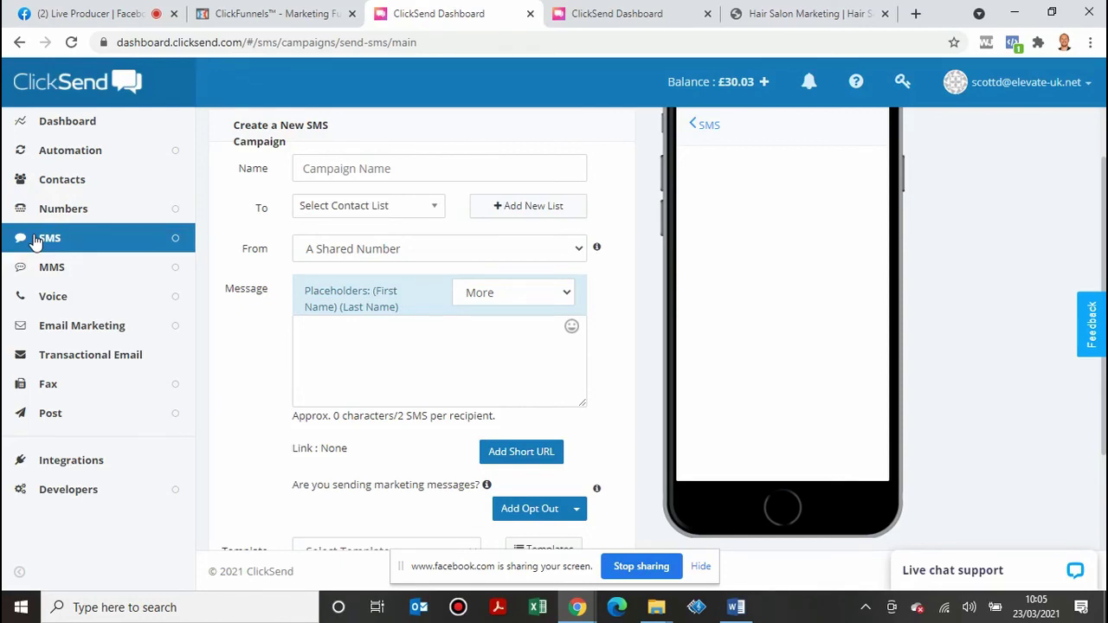
- View the duplicate clean-up for the "23/3/21 - All SRG.com subs" contact list with Phone as the check field, and close it without removing anything
click(64, 183)
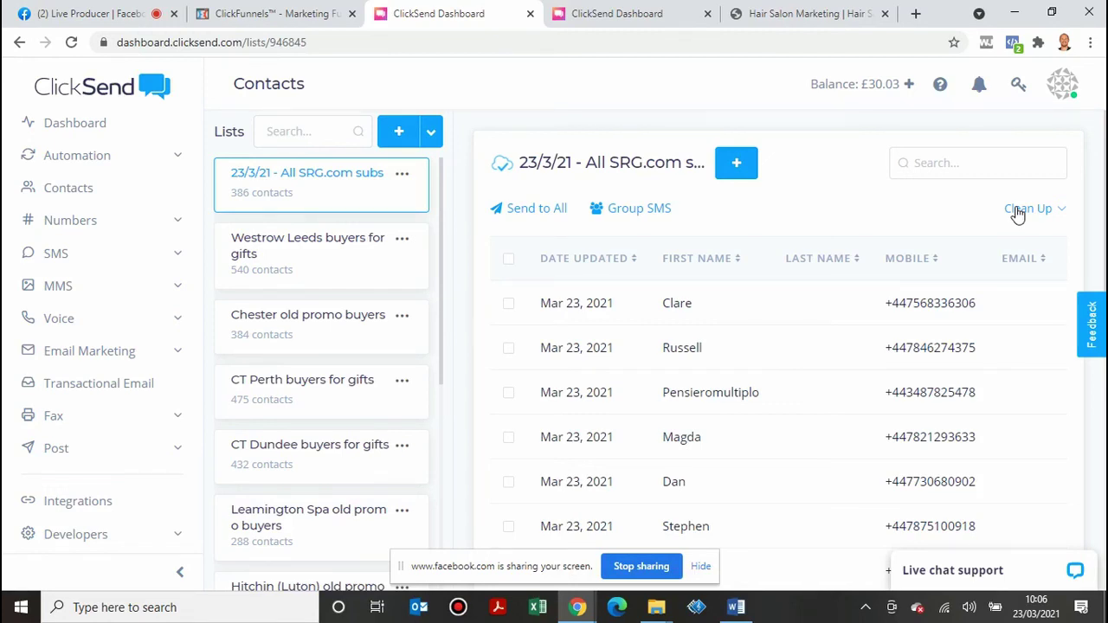
click(1018, 213)
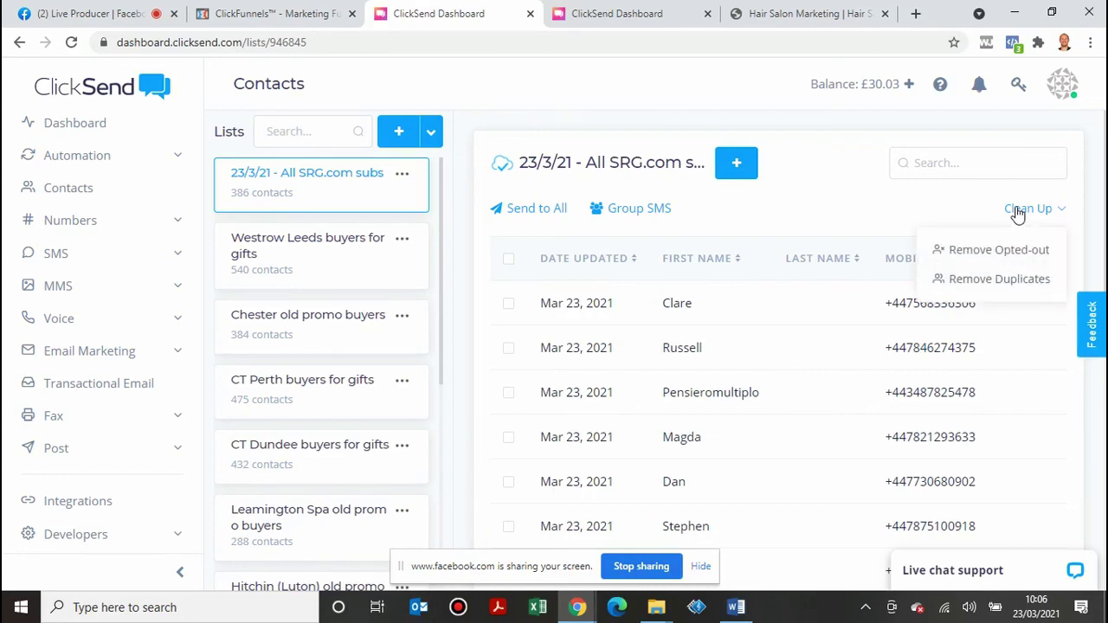
click(1006, 278)
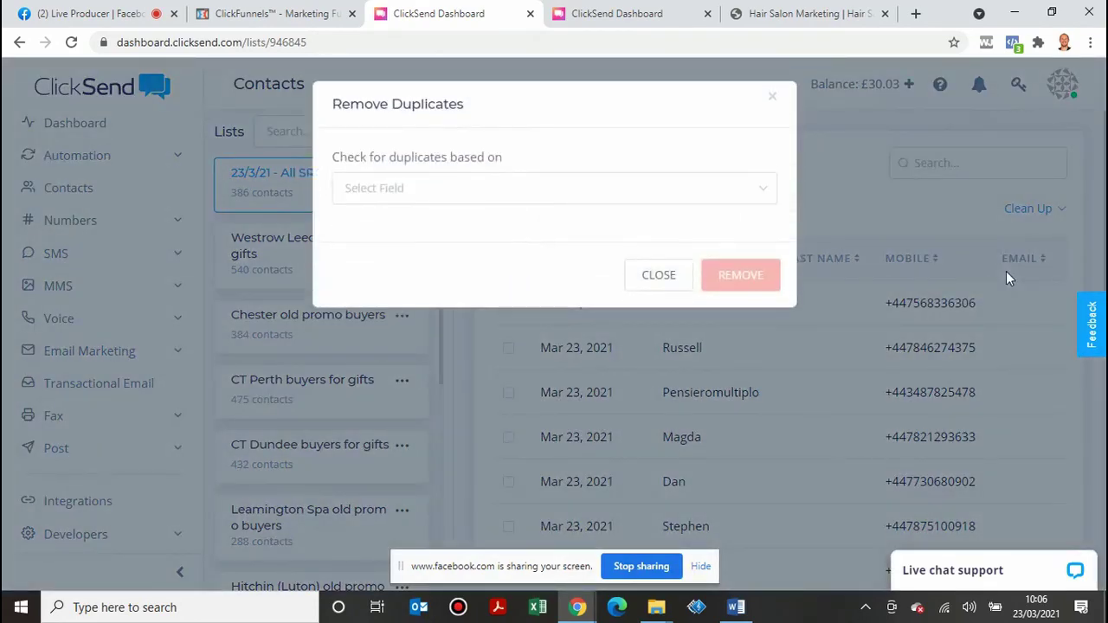
click(454, 195)
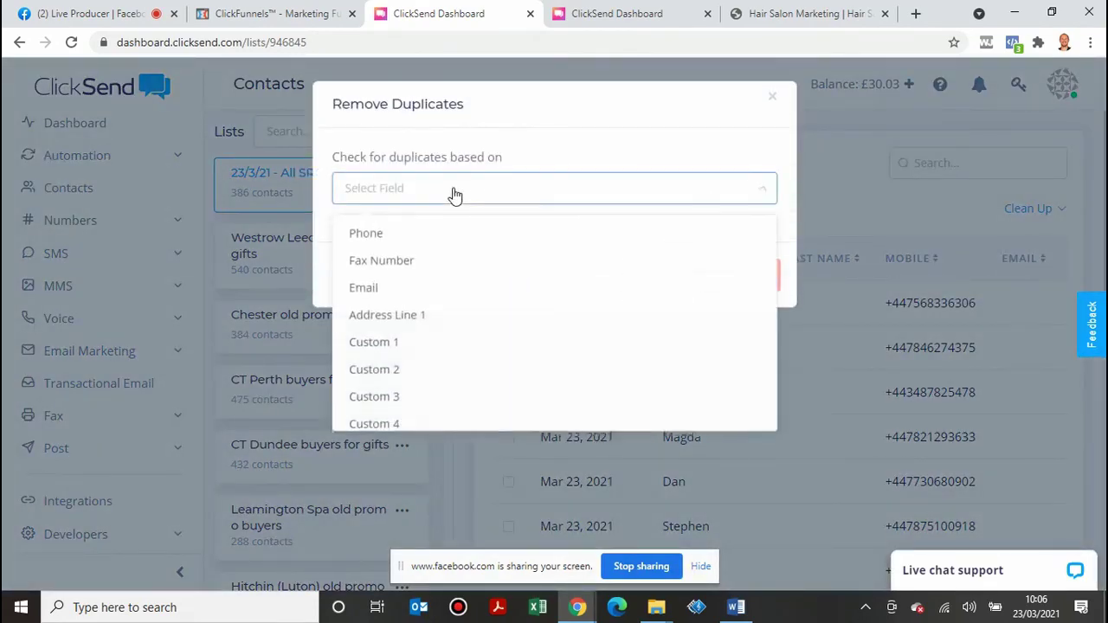
click(396, 237)
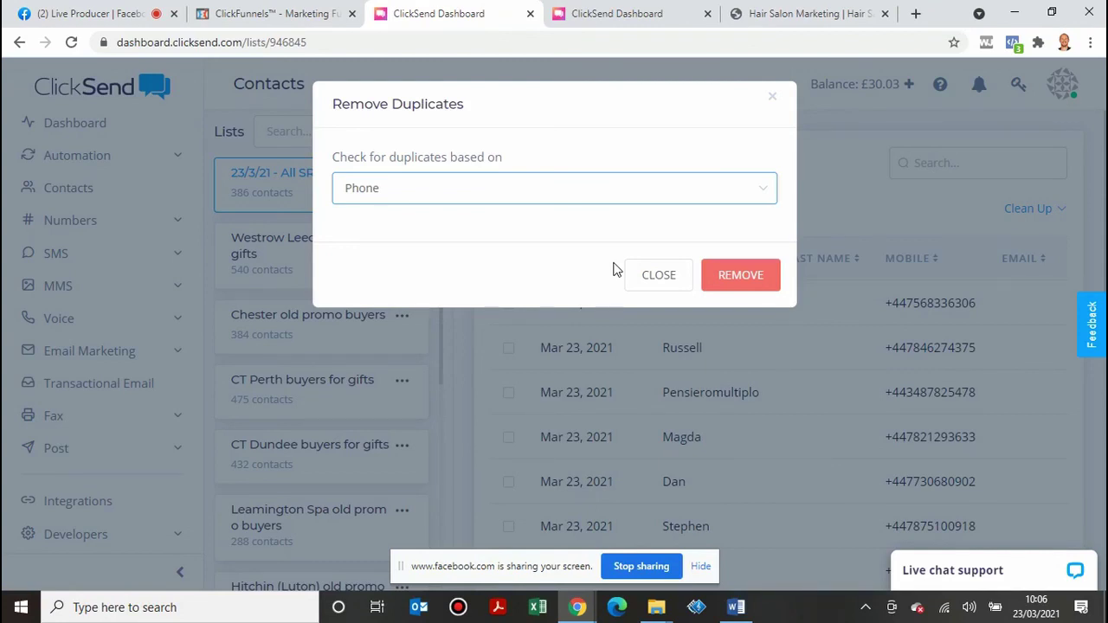
click(656, 273)
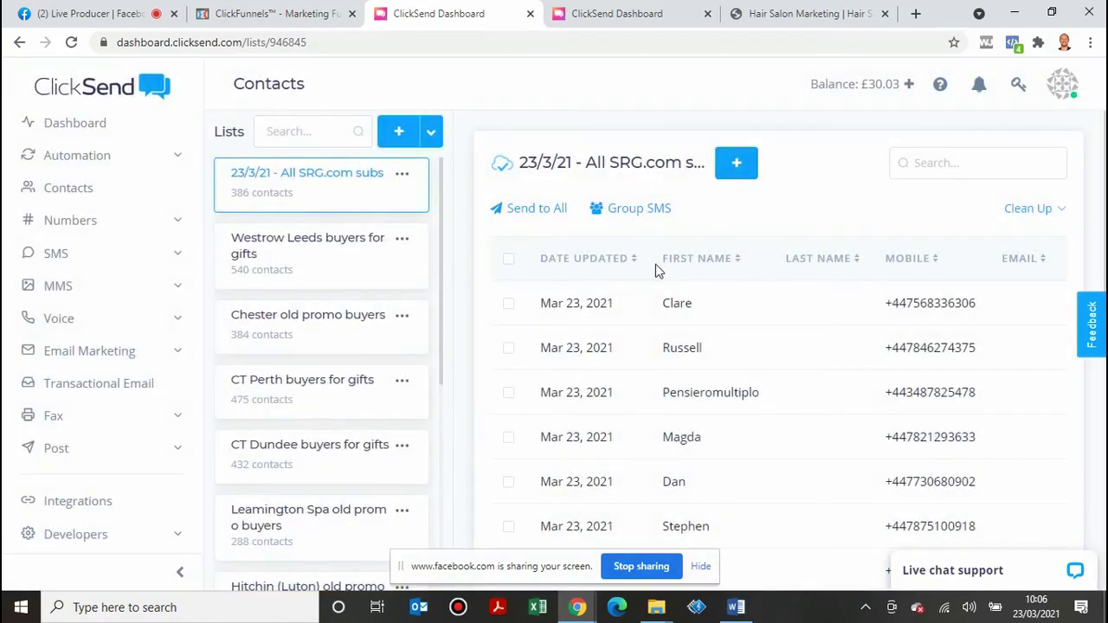